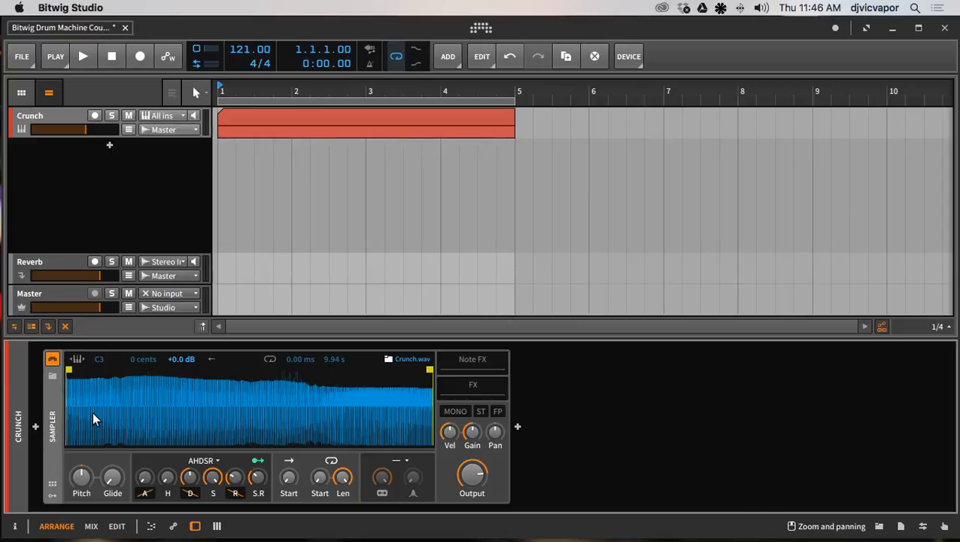
Step: Add a Classic LFO modulator to the Crunch track's Sampler and open its settings
left_click(54, 490)
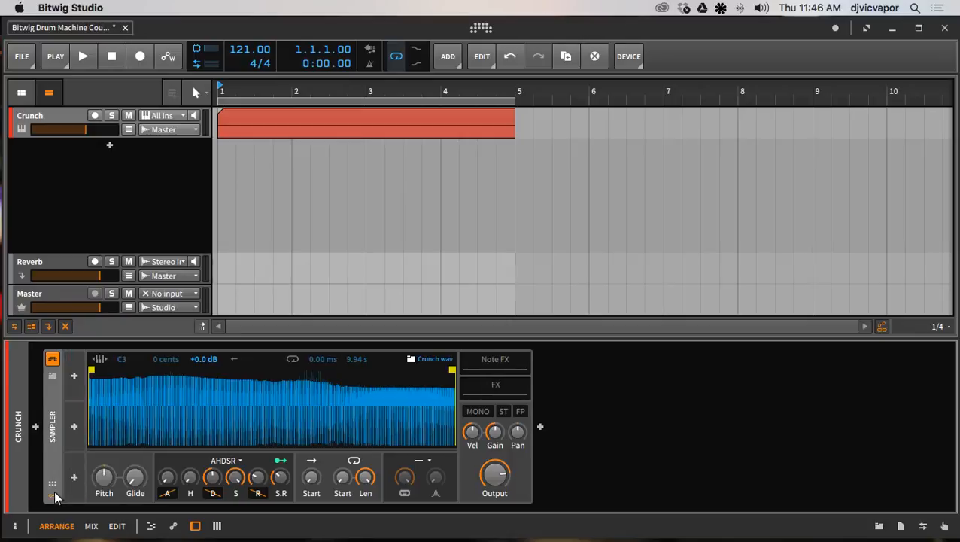
left_click(73, 375)
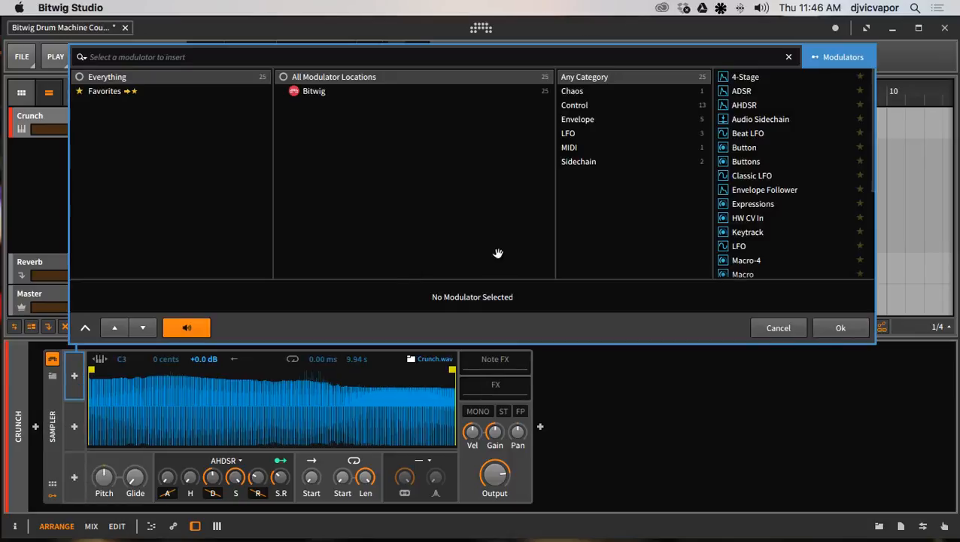
left_click(740, 176)
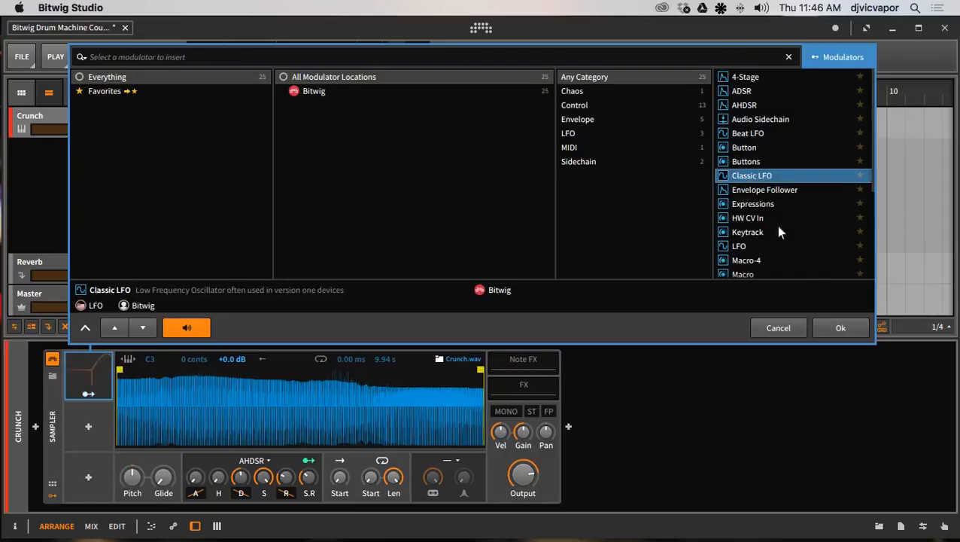
left_click(840, 328)
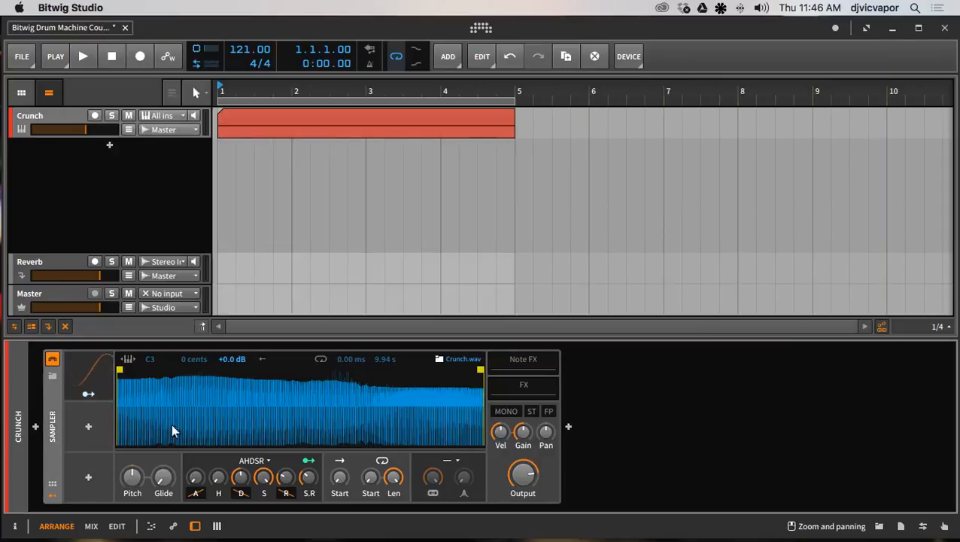
left_click(109, 378)
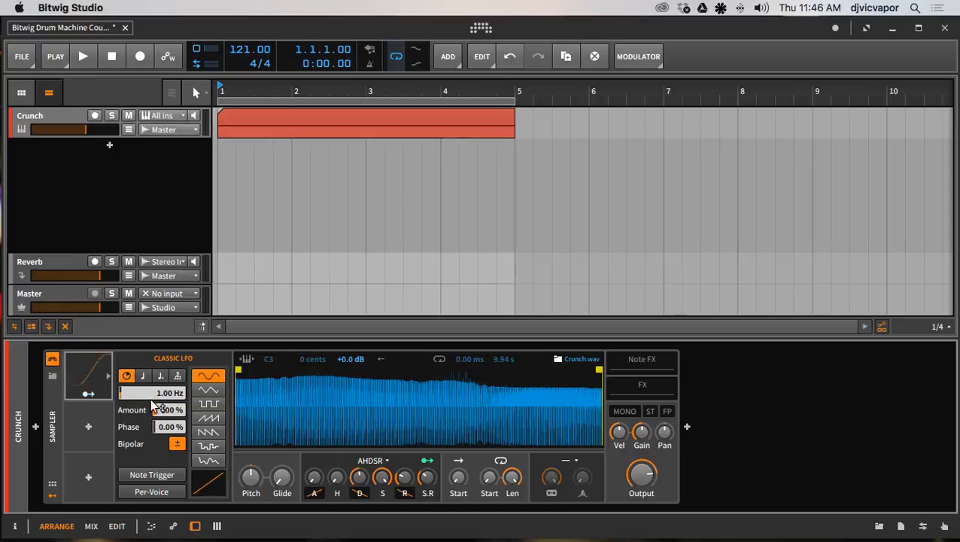
Step: Set the Classic LFO's amount to 0% and play part of the loop
left_click_drag(162, 409, 135, 406)
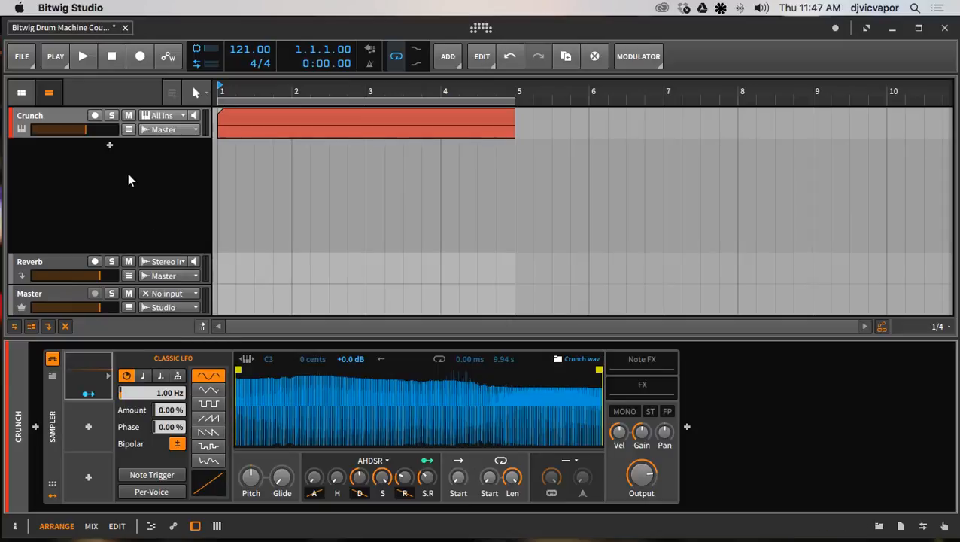
left_click(83, 58)
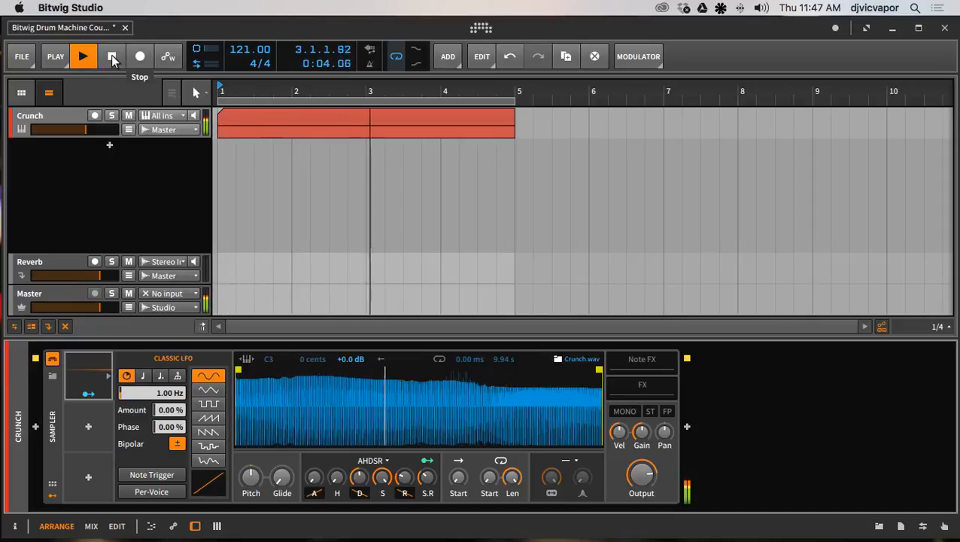
left_click(111, 59)
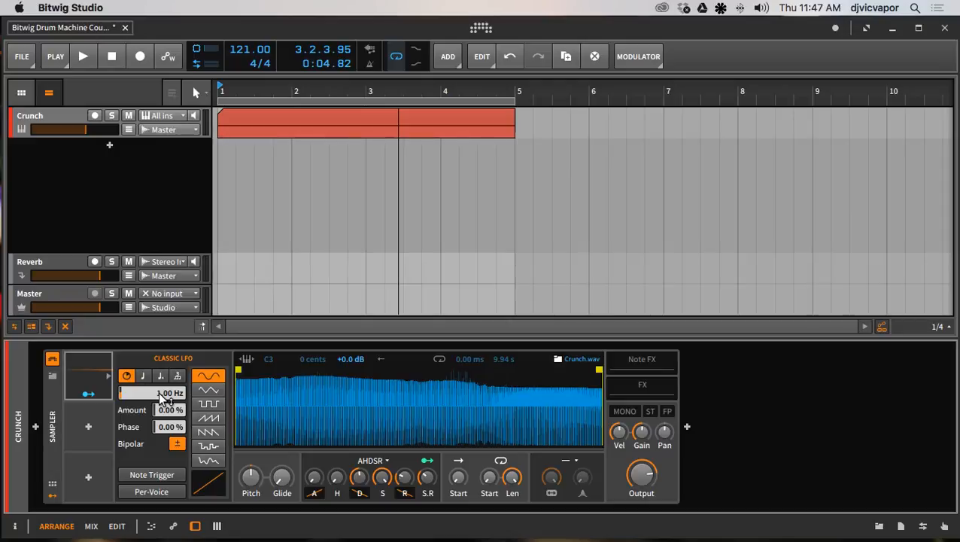
Step: Set the LFO amount to 100% during playback, sweep its rate up and down to 0.22 Hz, and stop playback
left_click(89, 64)
left_click_drag(169, 409, 169, 335)
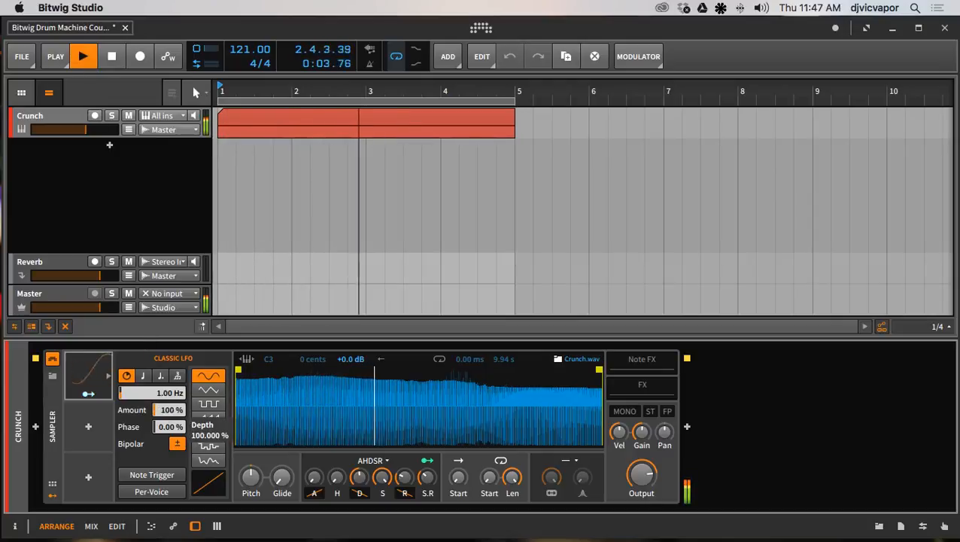
left_click_drag(161, 393, 162, 350)
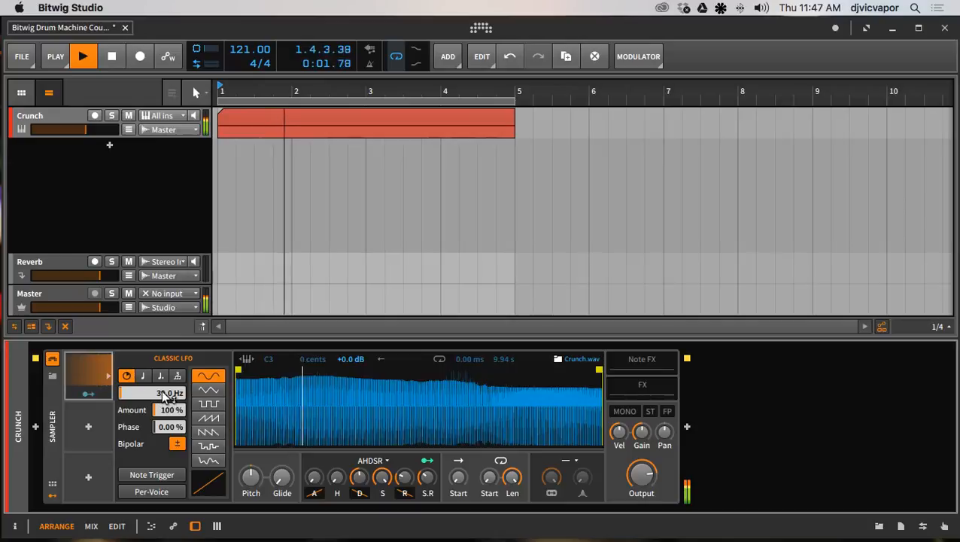
left_click_drag(165, 397, 164, 456)
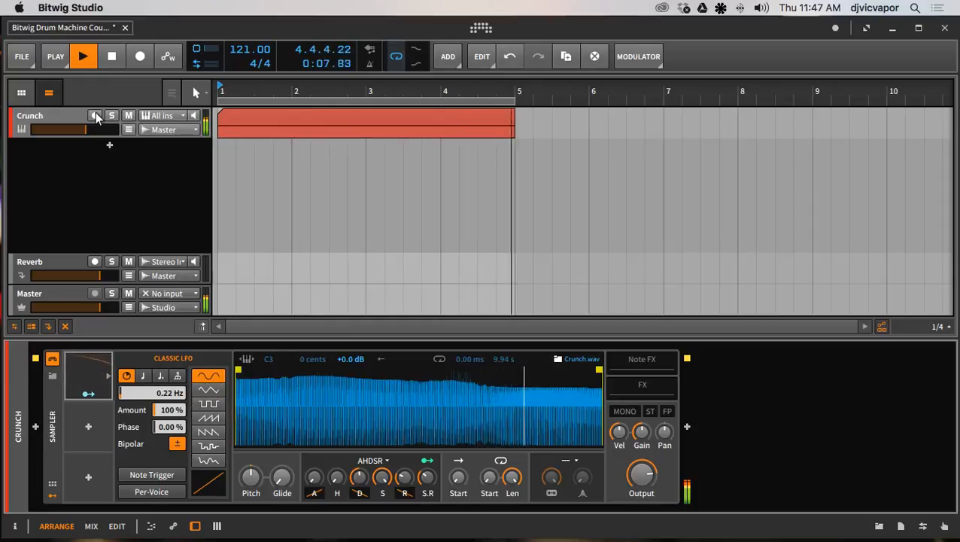
key("space")
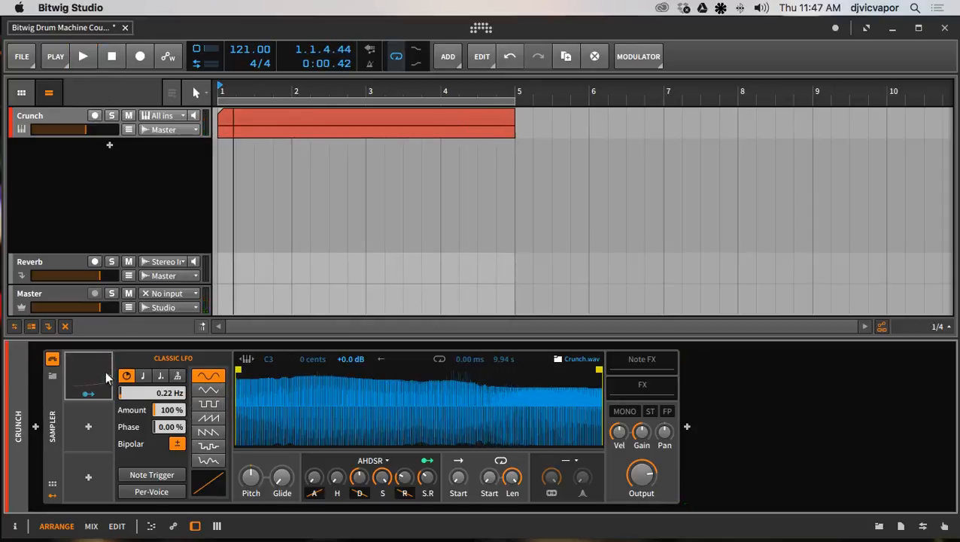
Step: Sync the LFO rate to the tempo in straight note values and choose a 1/4 division
left_click(160, 376)
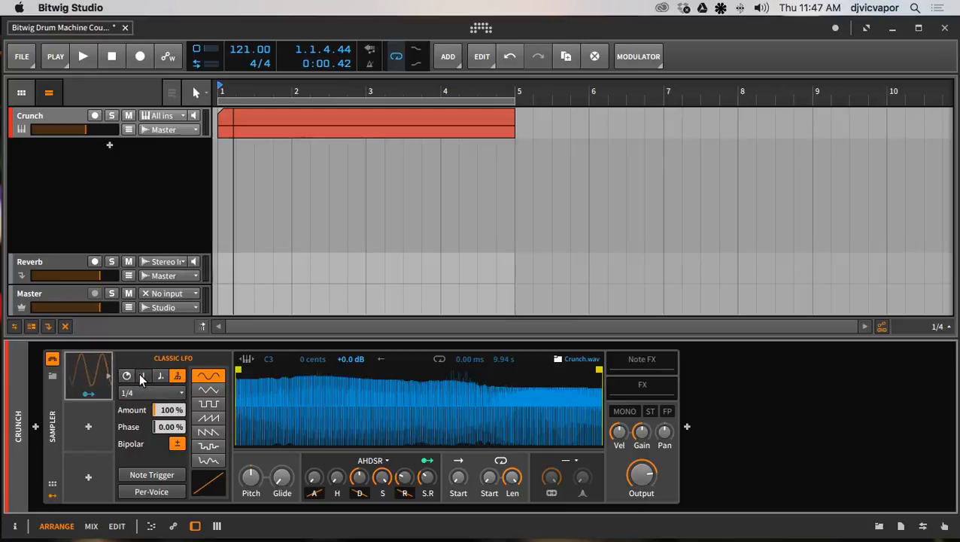
left_click(143, 376)
left_click(149, 390)
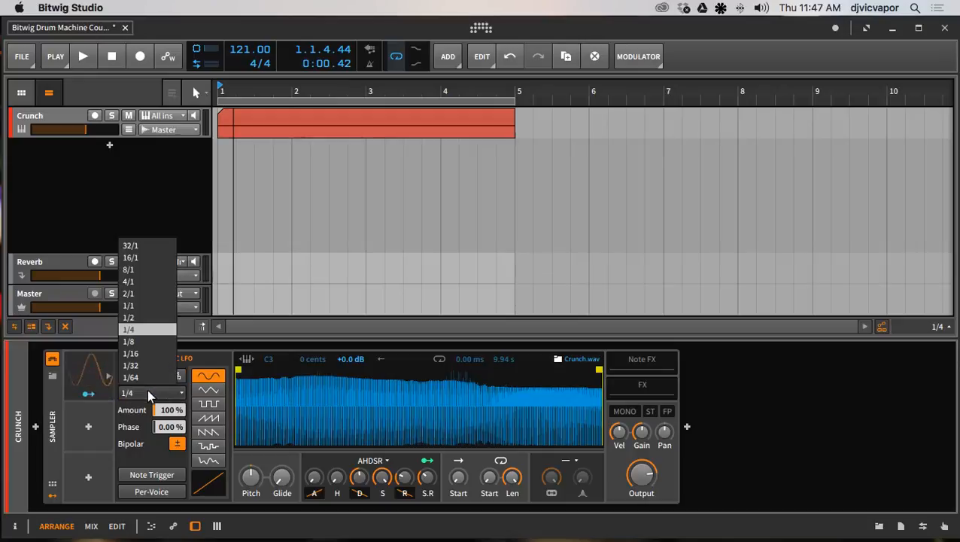
left_click(146, 329)
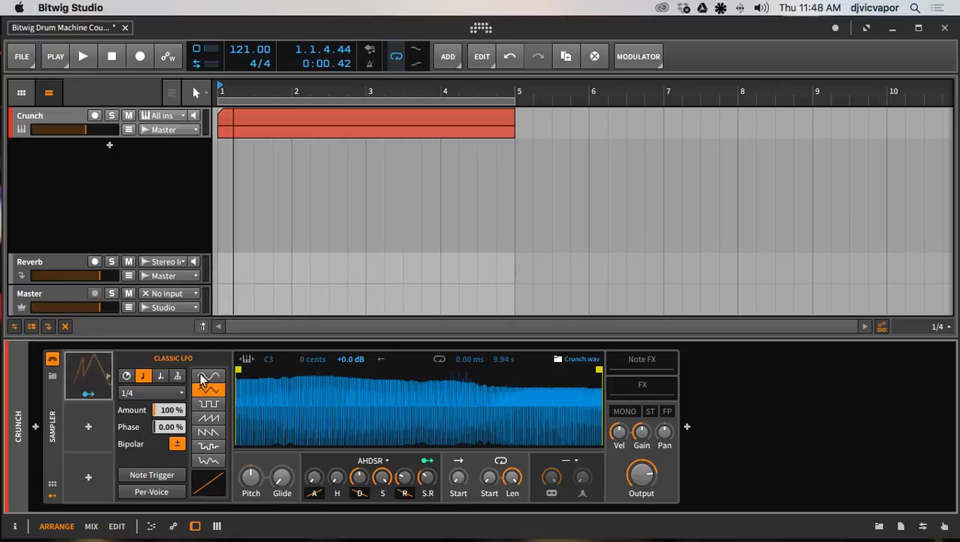
Step: Try the LFO's triangle, square, saw and random waveforms in turn, and return to the sine wave
left_click(208, 391)
left_click(208, 404)
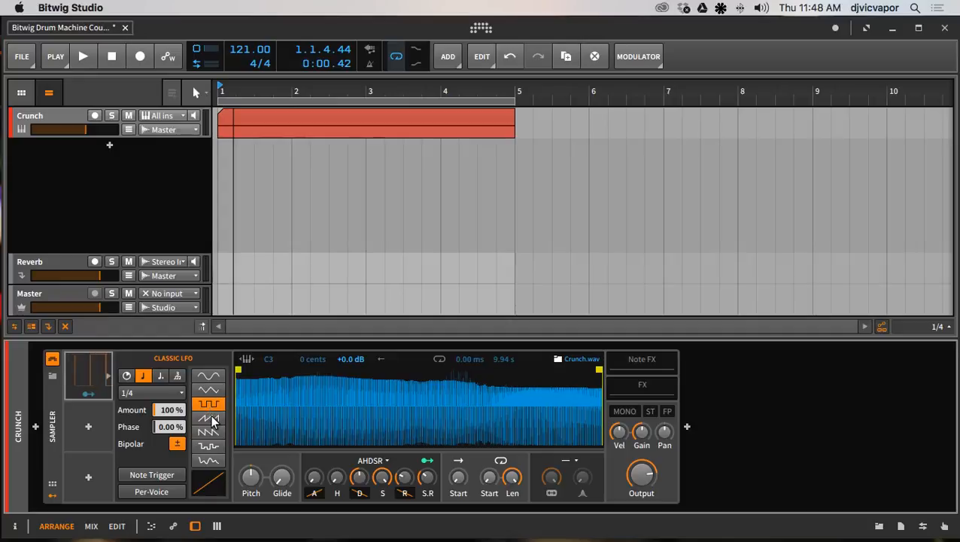
left_click(209, 417)
left_click(209, 429)
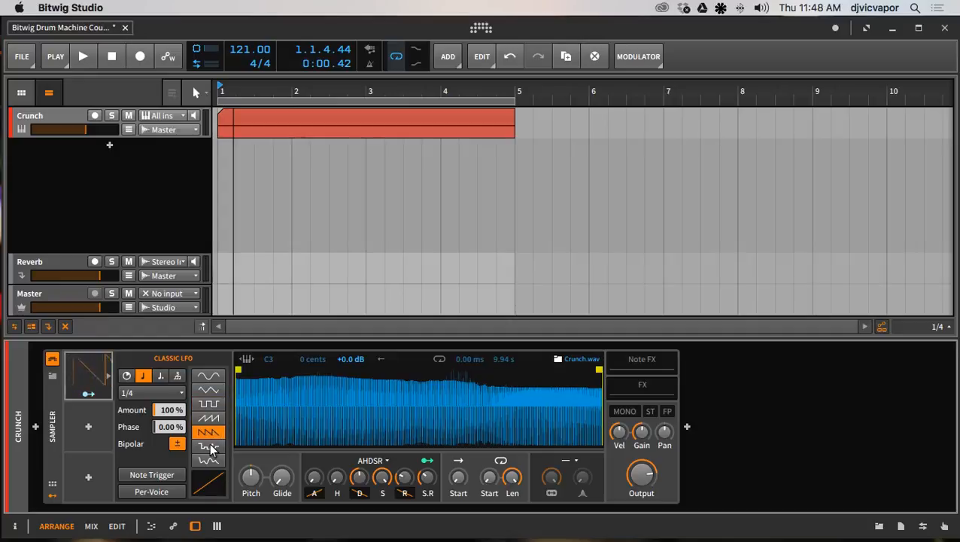
left_click(210, 444)
left_click(210, 460)
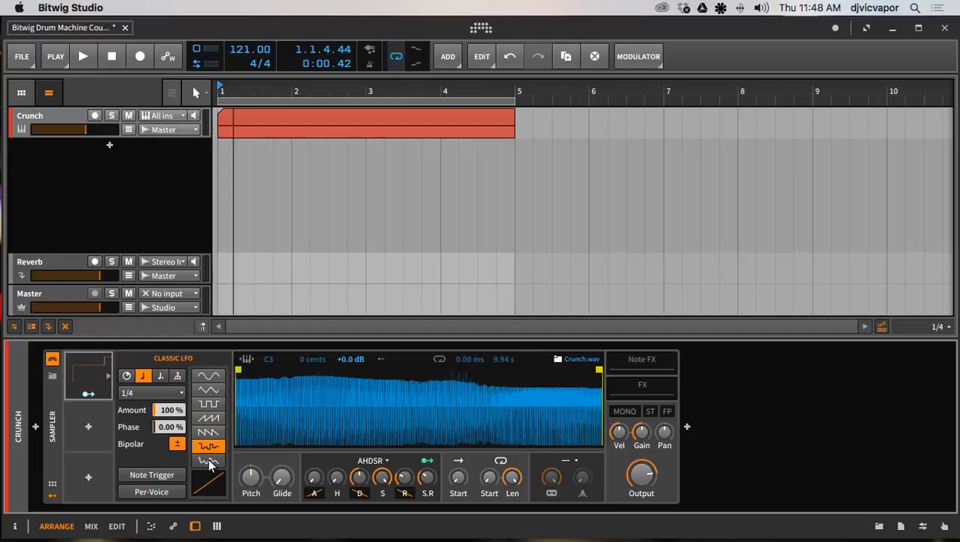
left_click(214, 374)
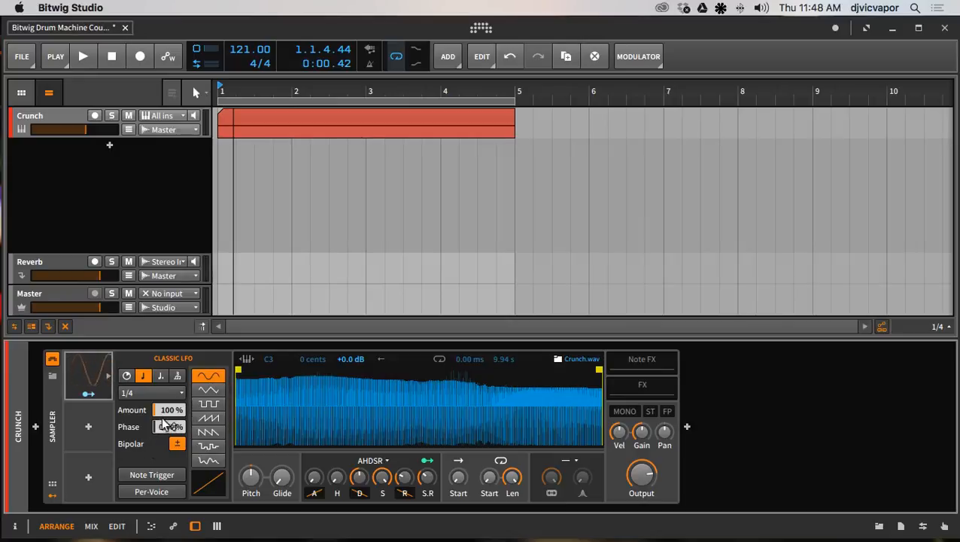
mouse_move(169, 409)
left_mouse_down()
mouse_move(169, 485)
mouse_move(170, 410)
left_mouse_up()
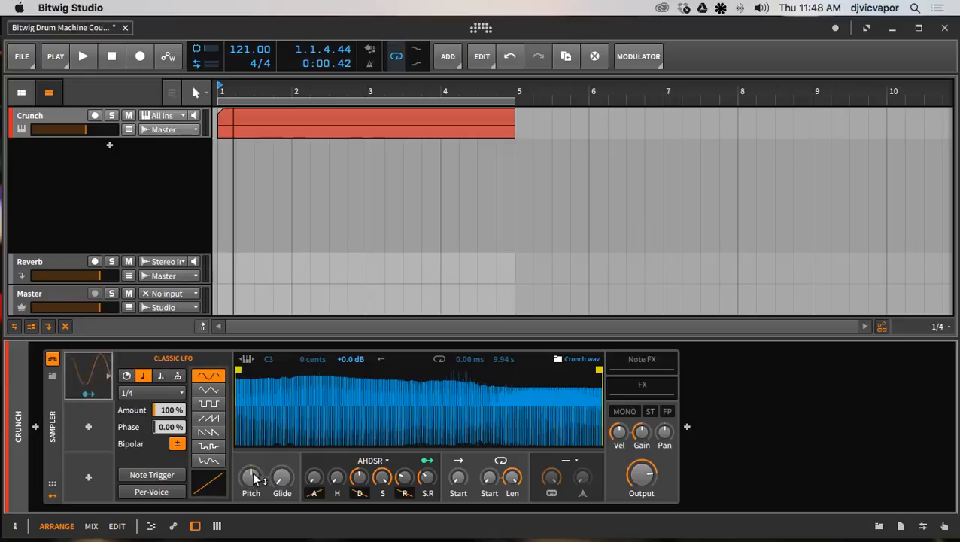
Step: Enable a low-pass filter in the Sampler and map the LFO to its frequency with a depth of about -119.59
left_click(576, 461)
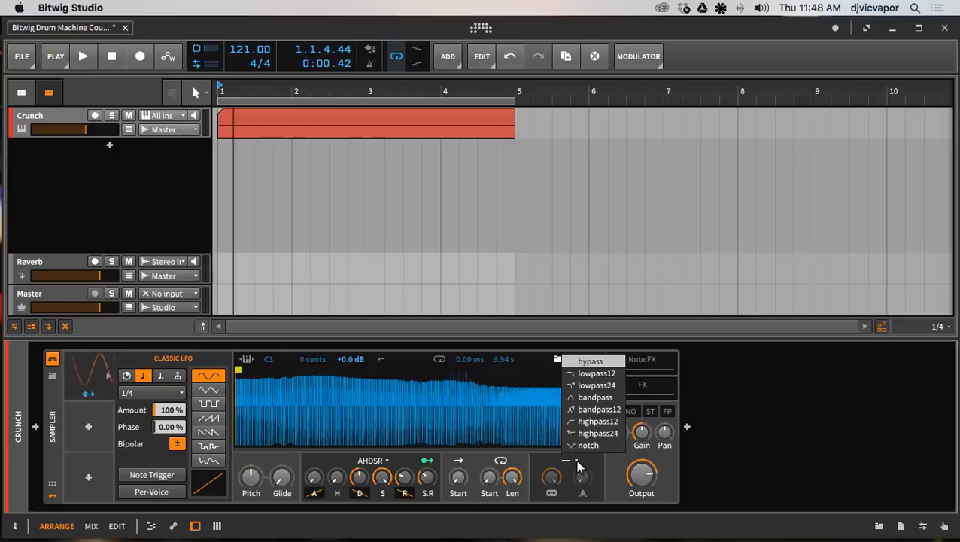
left_click(589, 385)
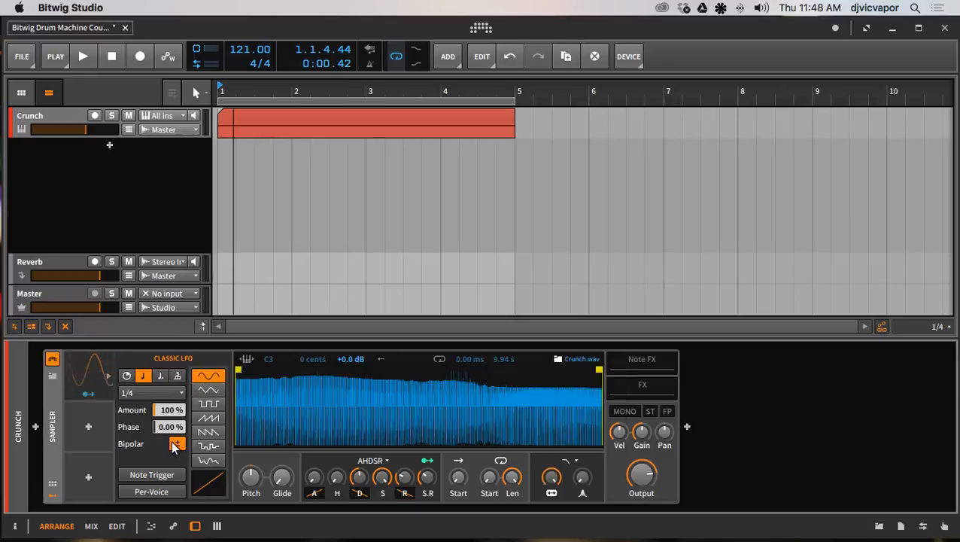
left_click(88, 393)
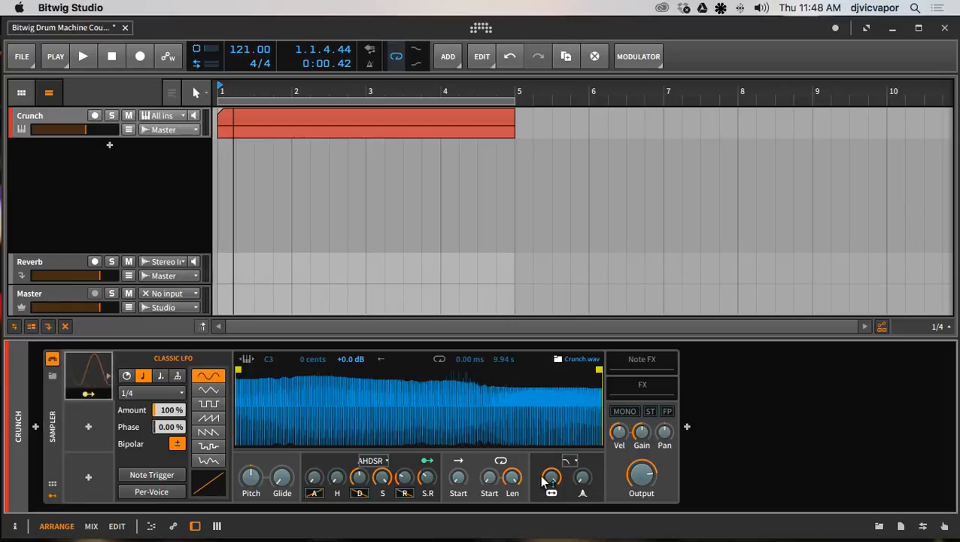
left_click_drag(541, 473, 541, 483)
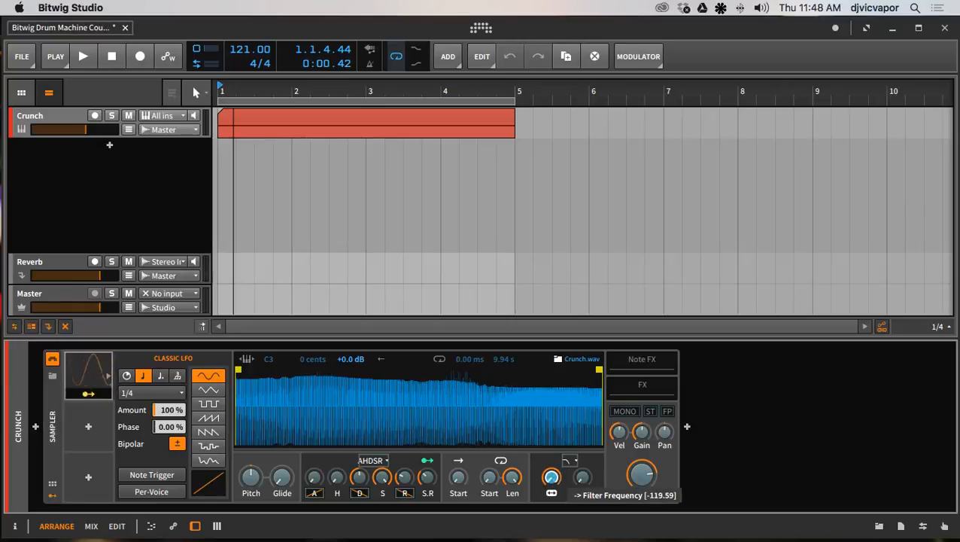
left_click(101, 392)
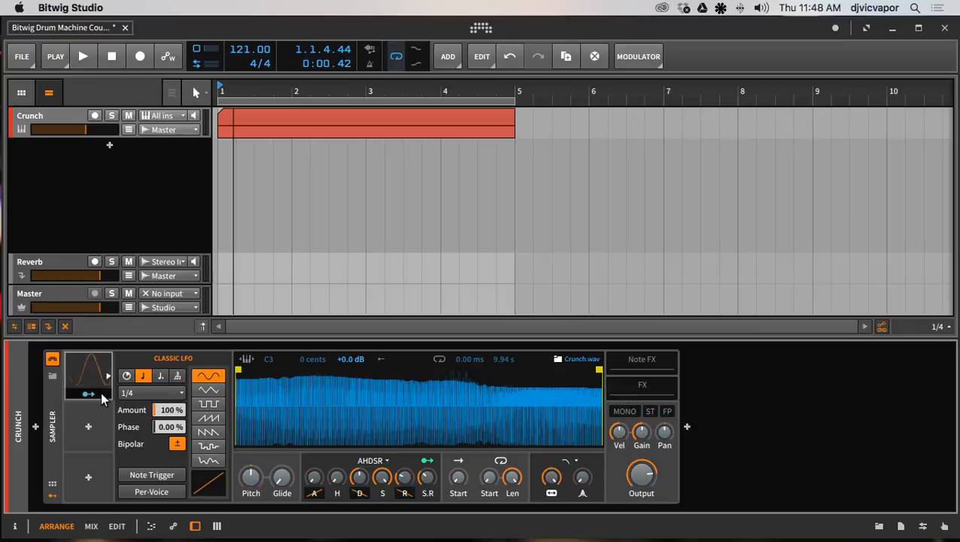
Step: Lower the Sampler's filter frequency to about mid-range and compare the LFO's modulation with Bipolar off and on, leaving it on
left_click(176, 444)
left_click(176, 444)
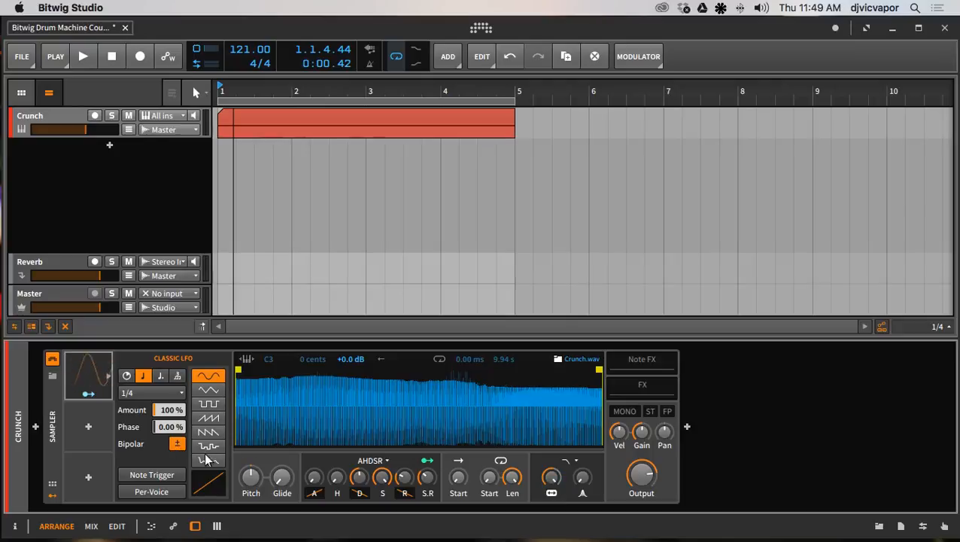
left_click_drag(551, 477, 552, 496)
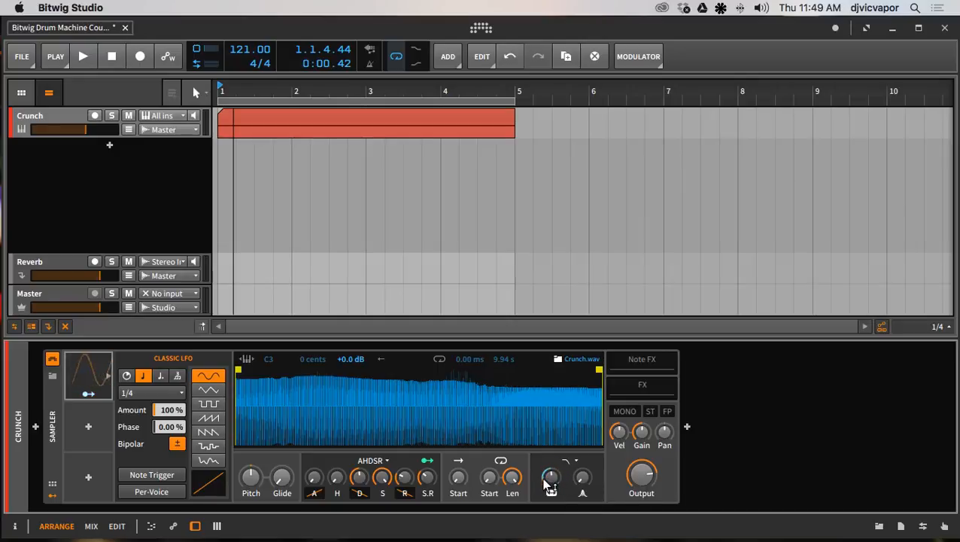
left_click(176, 444)
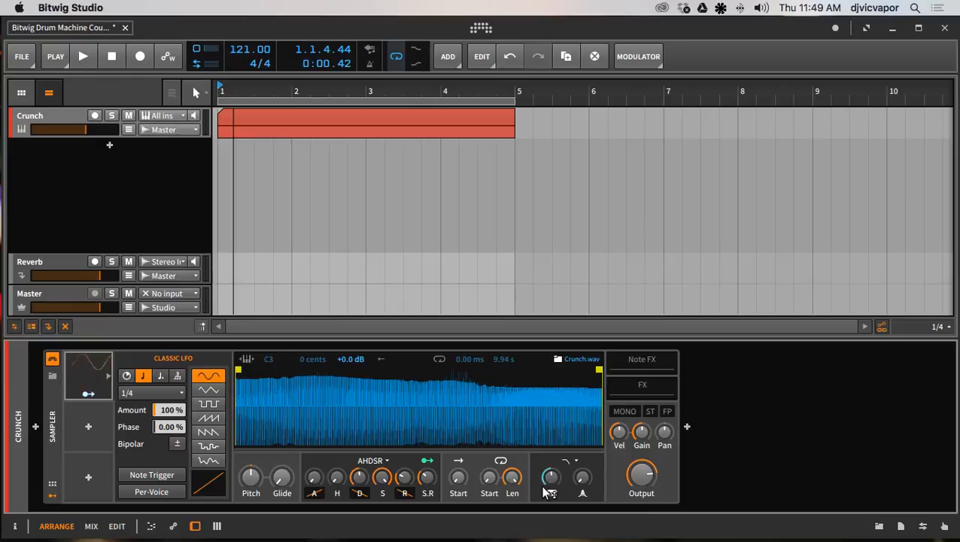
mouse_move(547, 491)
left_click(178, 445)
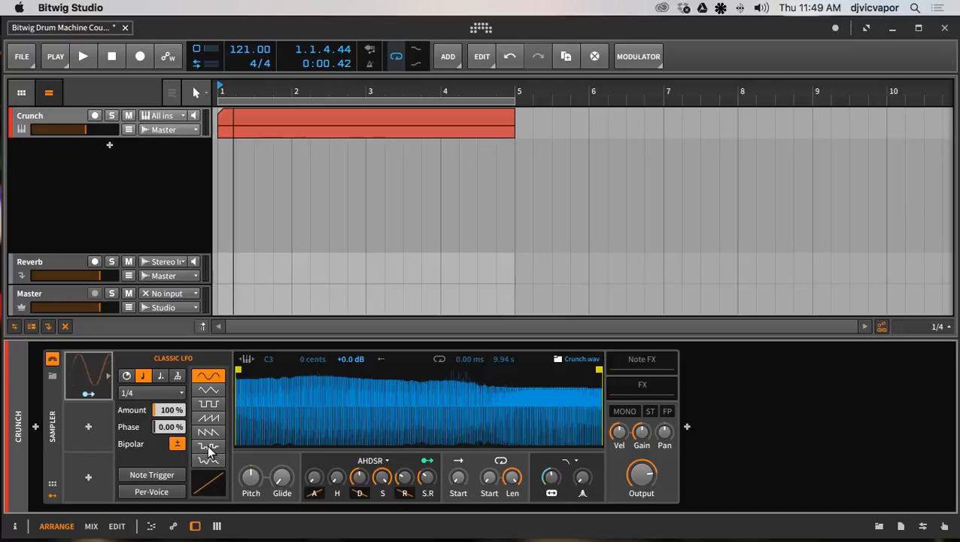
Step: Try the LFO's Note Trigger and Per-Voice modes, leaving both switched off
left_click(156, 474)
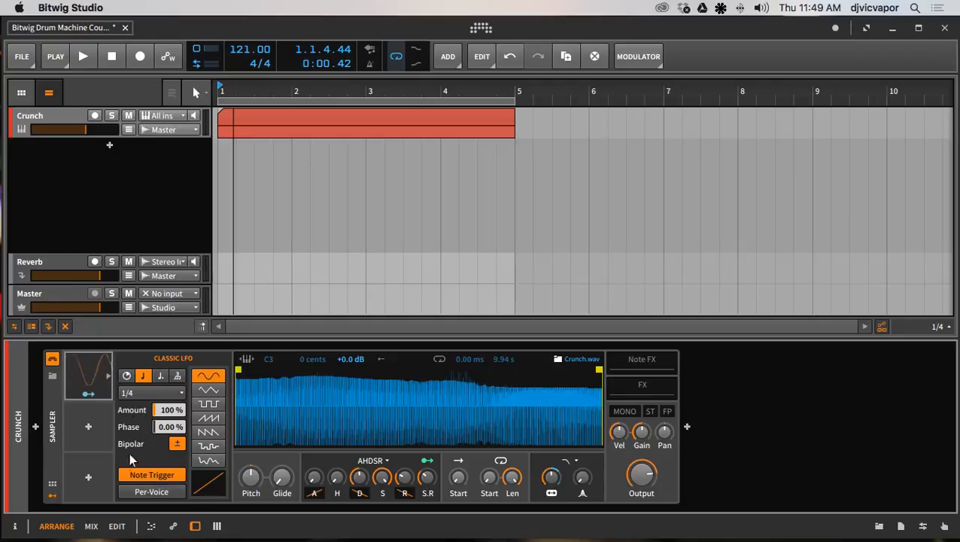
left_click(152, 489)
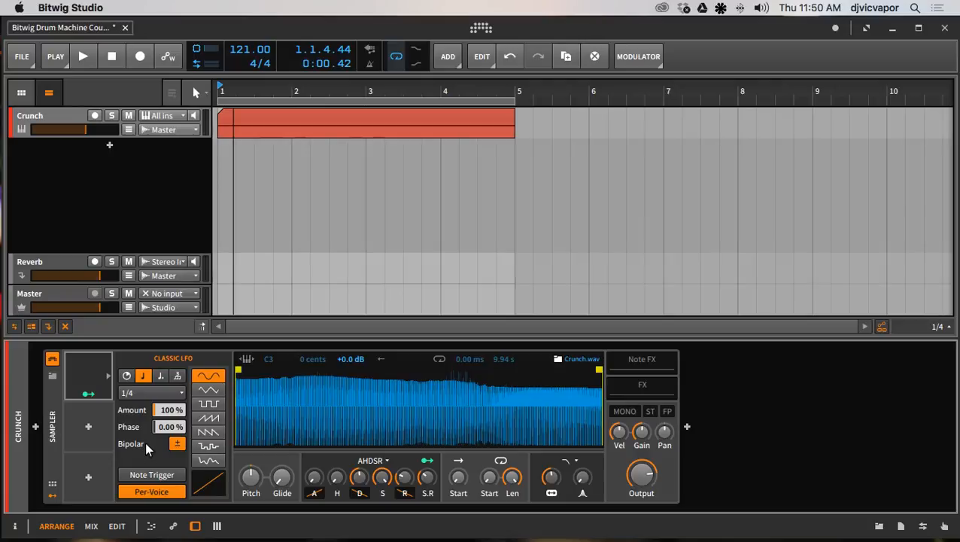
left_click(149, 491)
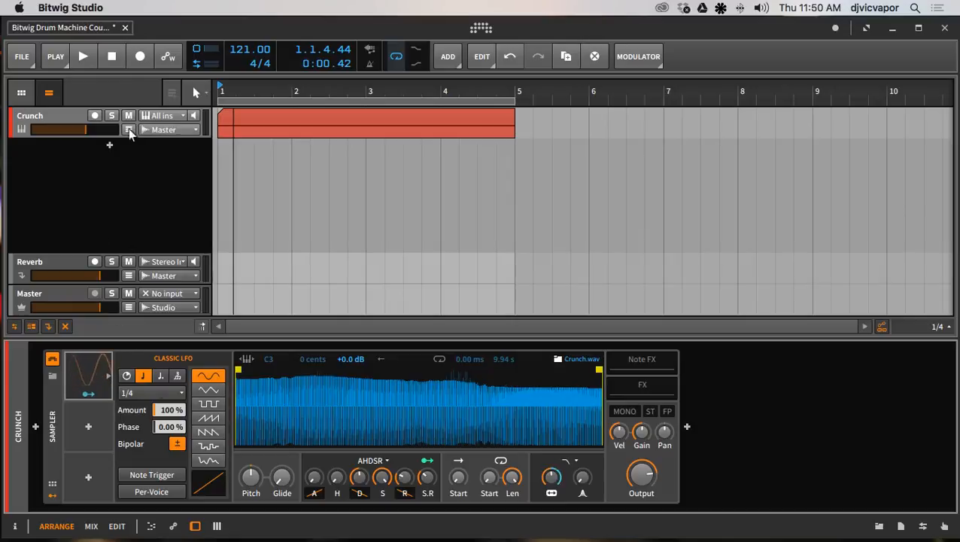
Step: Play the loop while raising the Sampler filter's resonance and reducing the LFO amount to 73%
left_click(88, 55)
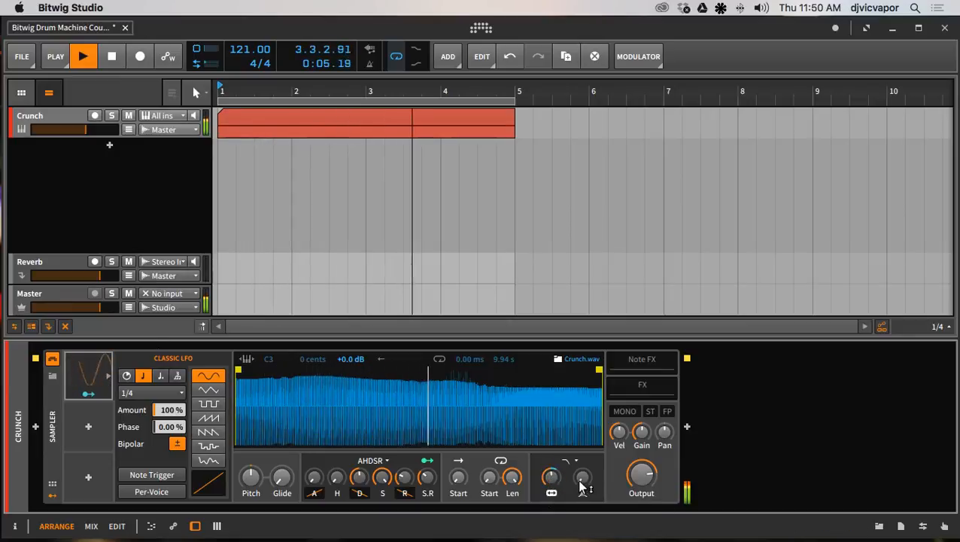
left_click_drag(579, 482, 580, 412)
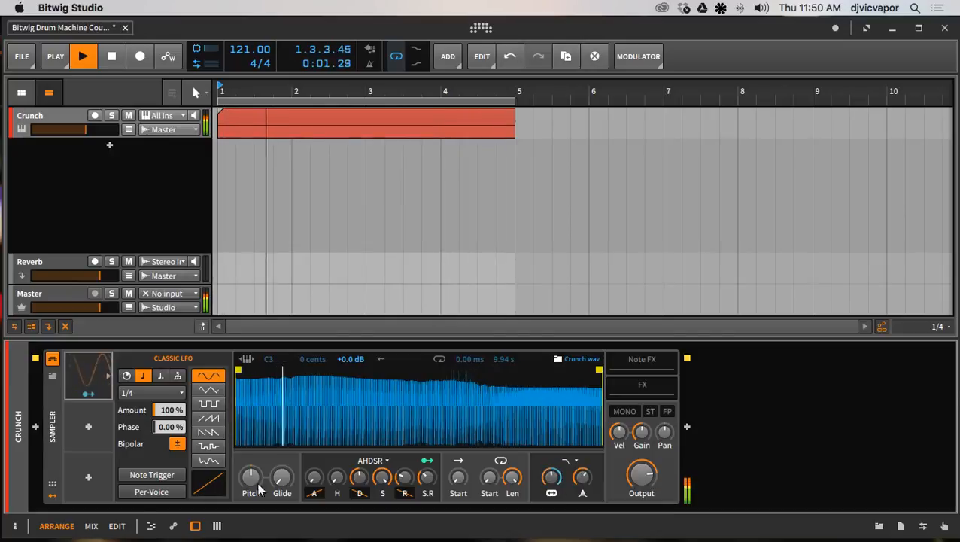
left_click_drag(168, 410, 168, 447)
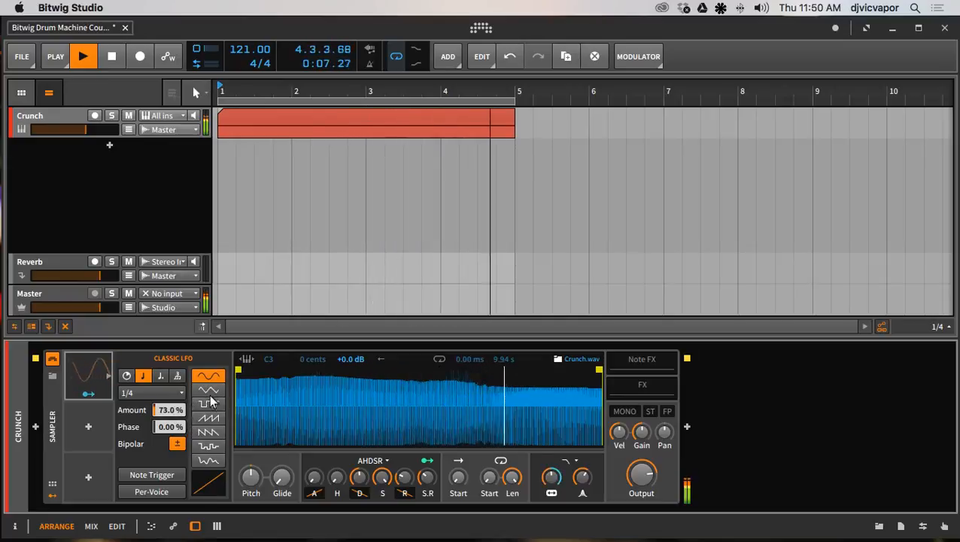
Step: Switch the LFO to the smooth random waveform, with a rate of 1/2 and an amount of 100%
left_click(208, 460)
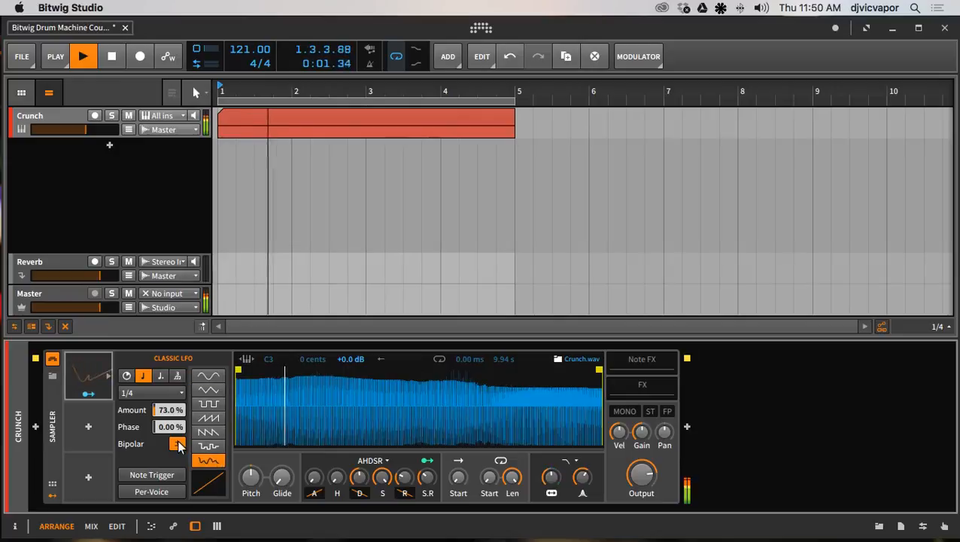
left_click_drag(169, 411, 169, 404)
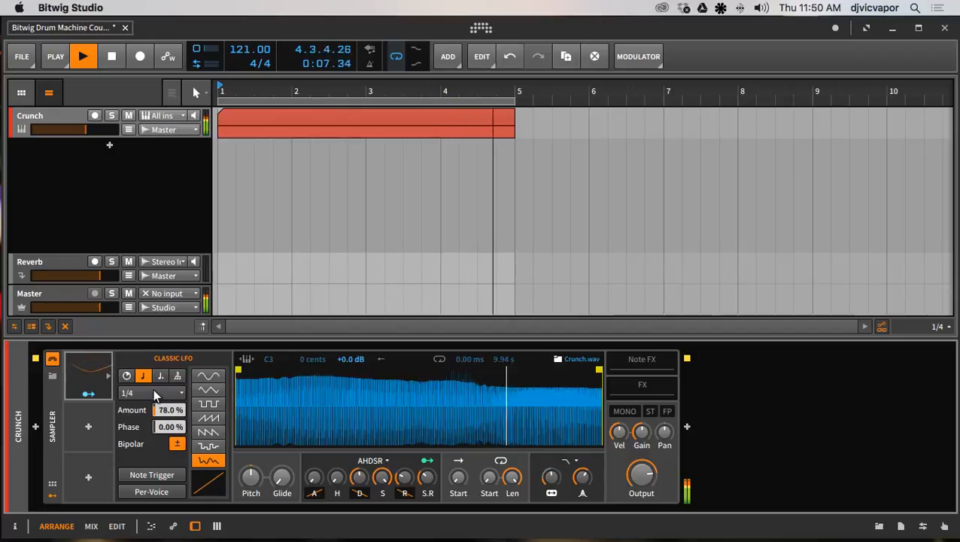
left_click(154, 393)
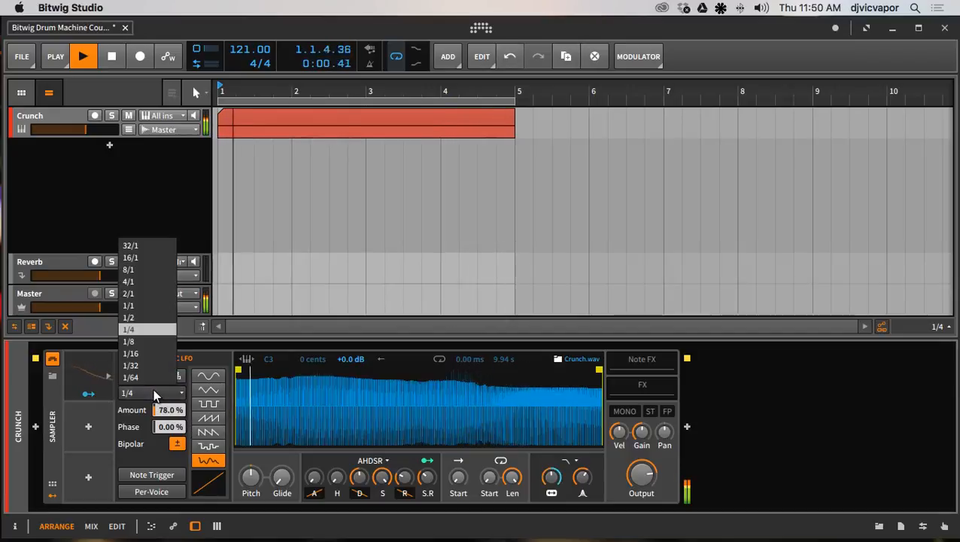
left_click(144, 318)
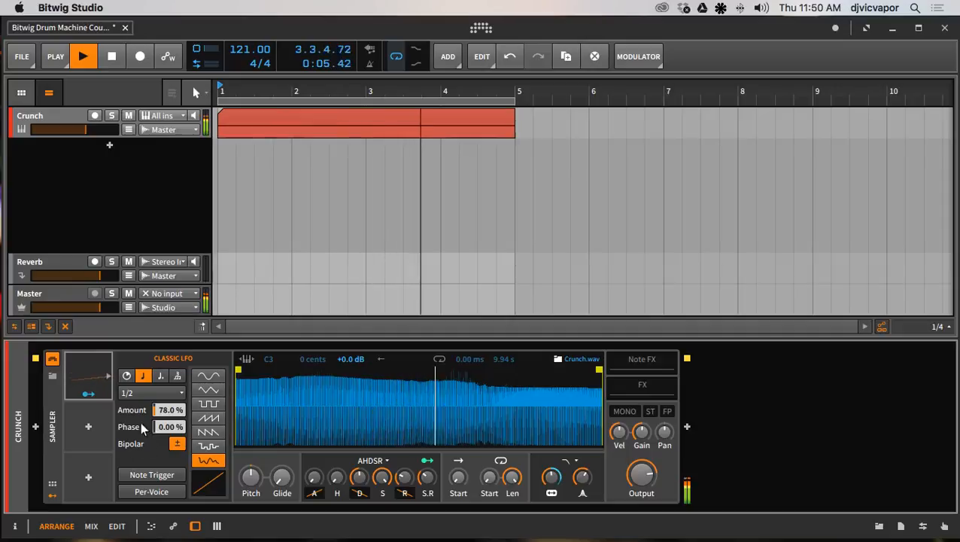
left_click_drag(169, 411, 169, 376)
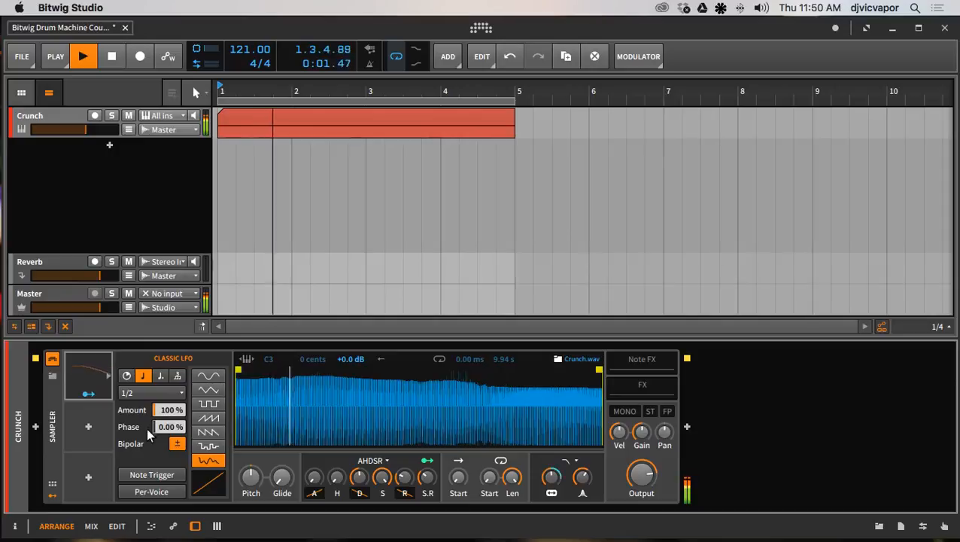
Step: Raise the Sampler's filter frequency and change the filter type to bandpass, stopping playback after listening
left_click_drag(550, 478, 551, 421)
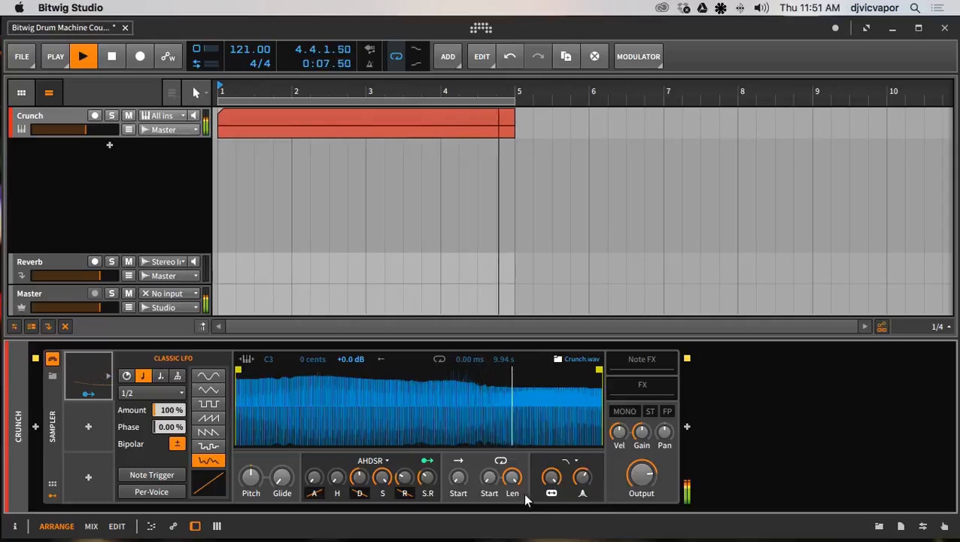
left_click(573, 460)
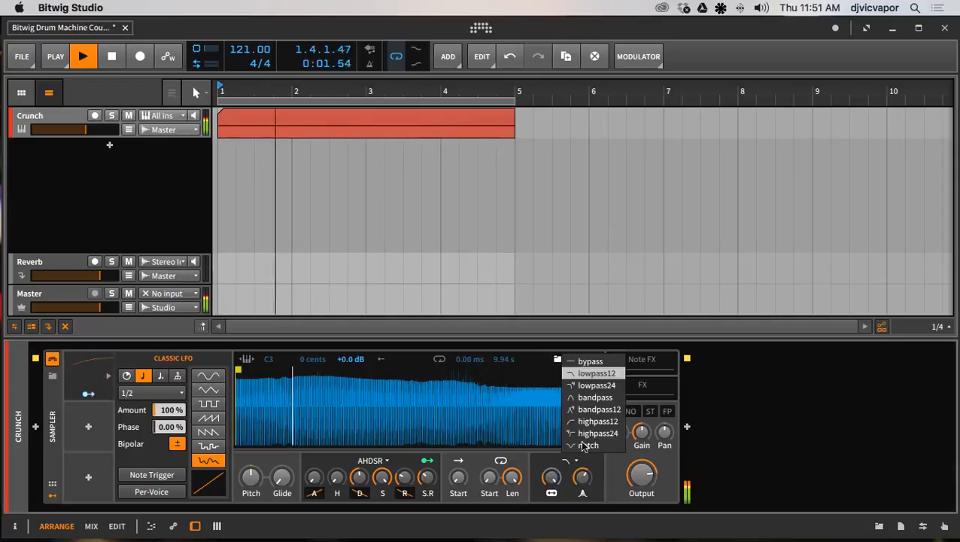
left_click(580, 398)
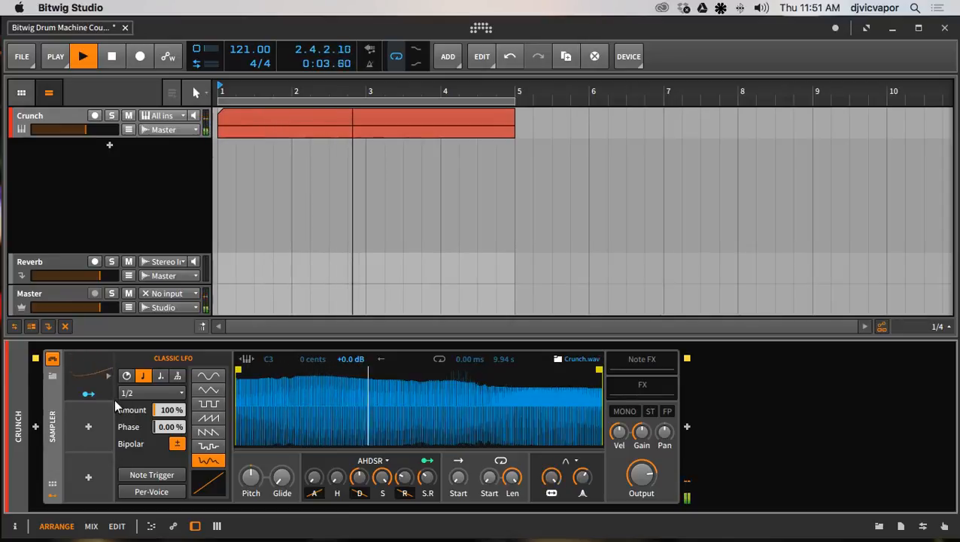
left_click(106, 57)
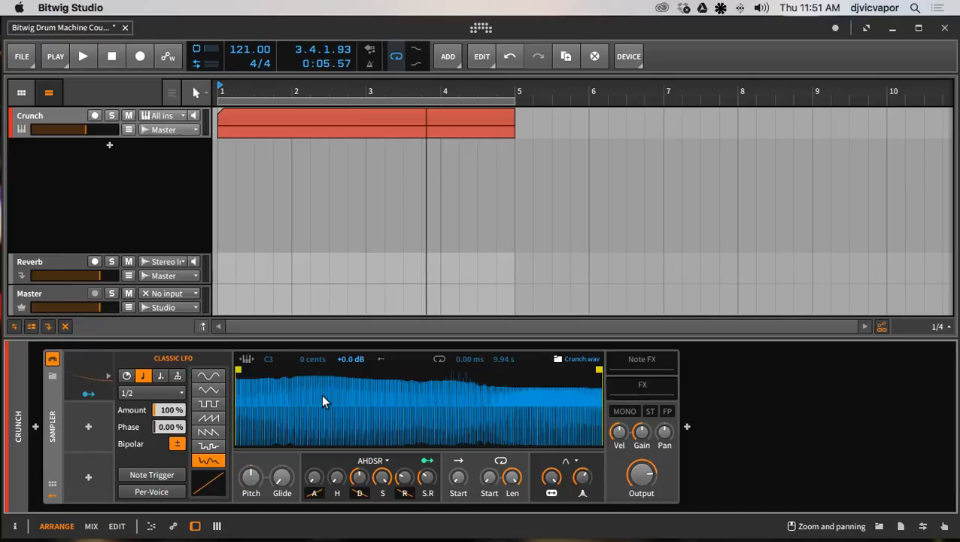
key("ctrl+Up")
left_click(700, 387)
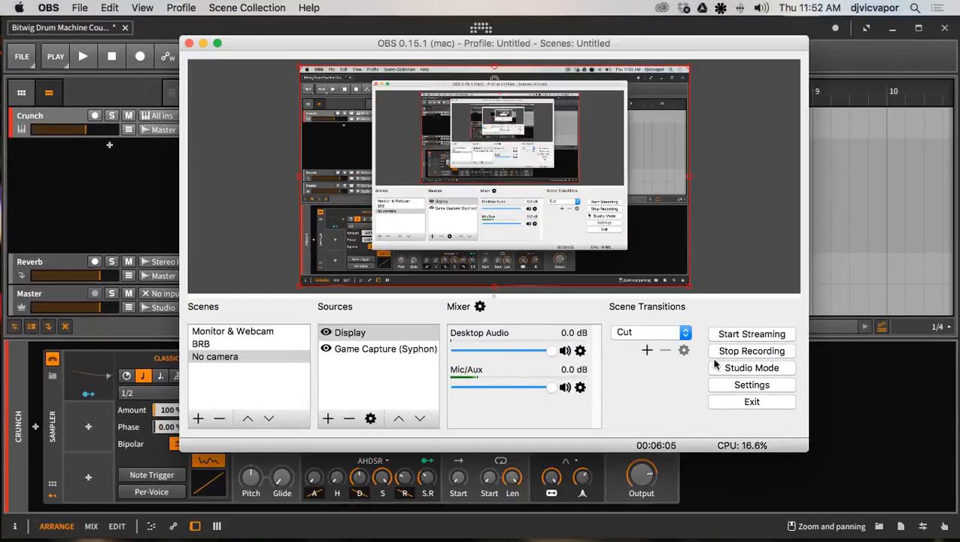